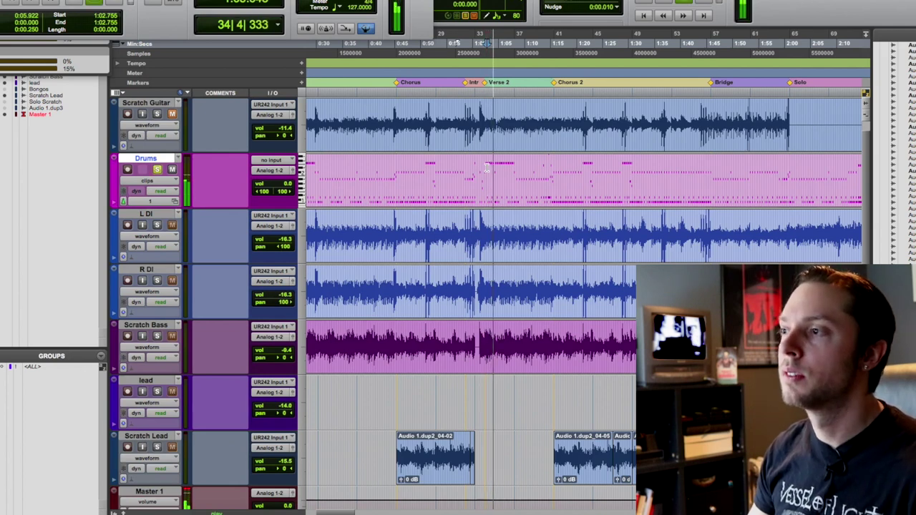
Stop playback, unsolo Drums, and select and solo the L DI and R DI guitar tracks.
key("space")
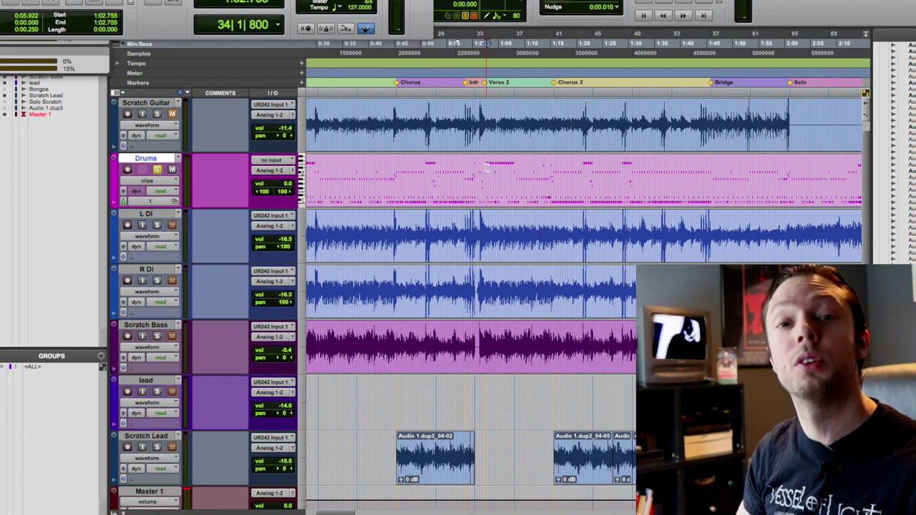
key("shift+s")
left_click_drag(491, 237, 485, 281)
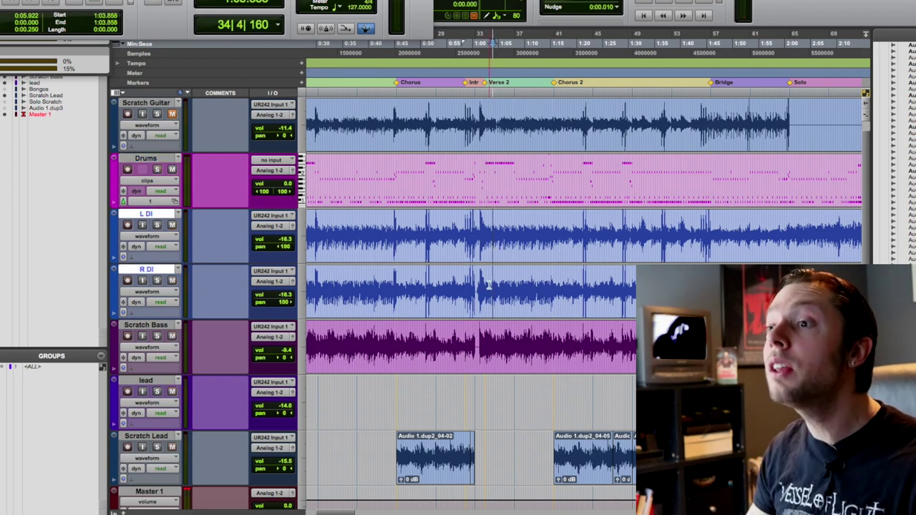
key("shift+s")
Audition the soloed DI guitars in the Mix window, then return to the Edit window and resume playback.
key("space")
key("super+equal")
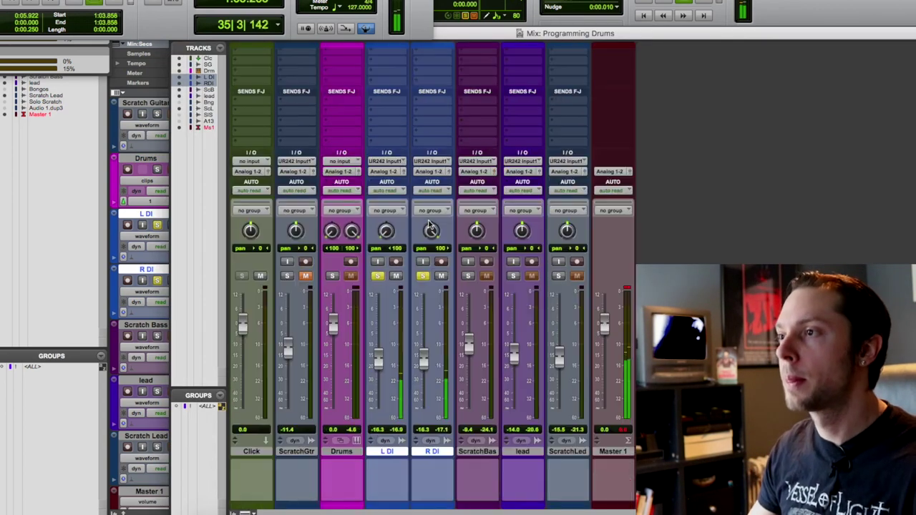
key("space")
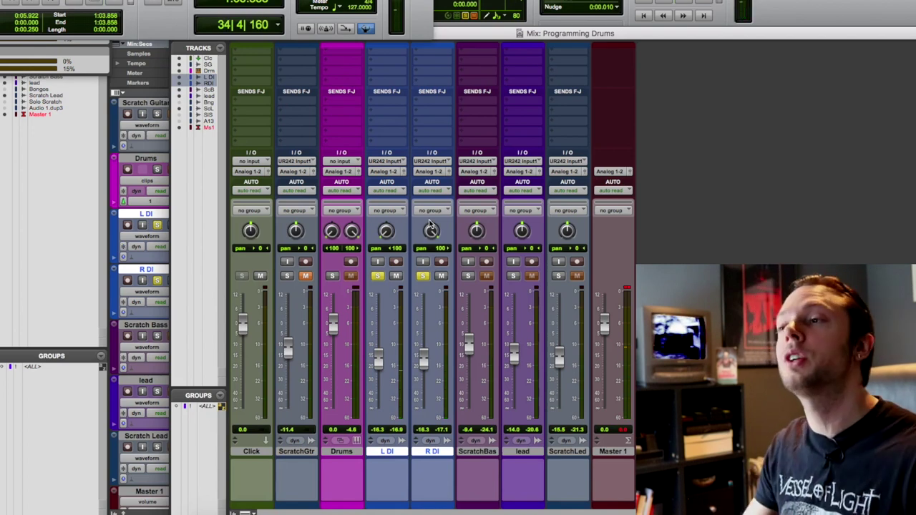
scroll(401, 120, "up", 5)
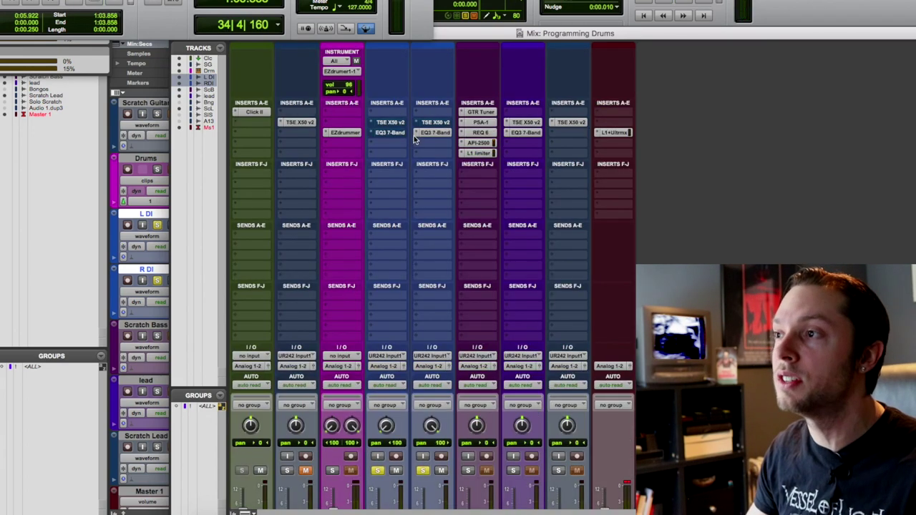
scroll(426, 139, "down", 5)
key("super+equal")
key("space")
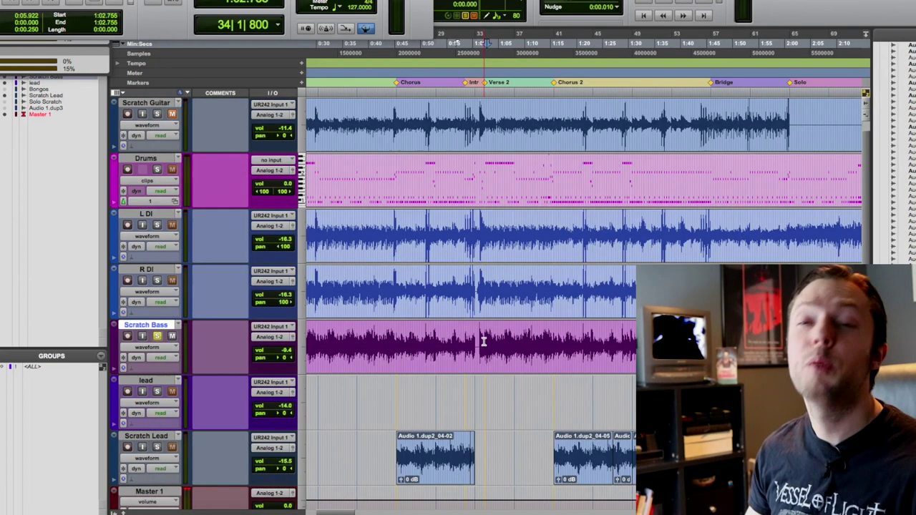
Play and stop the soloed Scratch Bass, then switch back to the Edit window.
key("space")
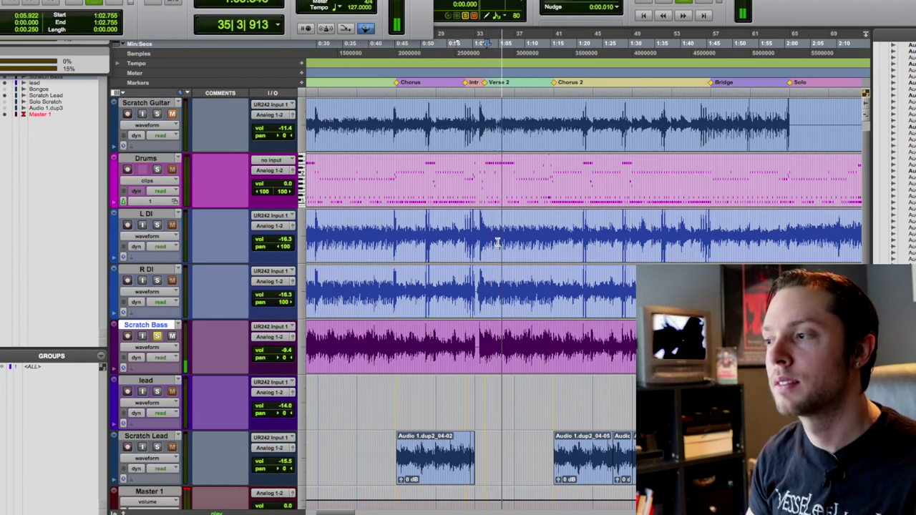
key("space")
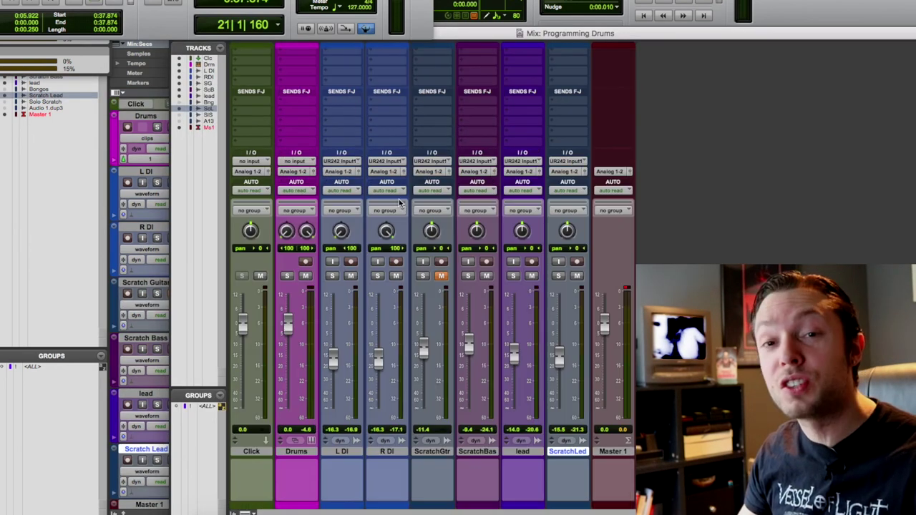
key("super+equal")
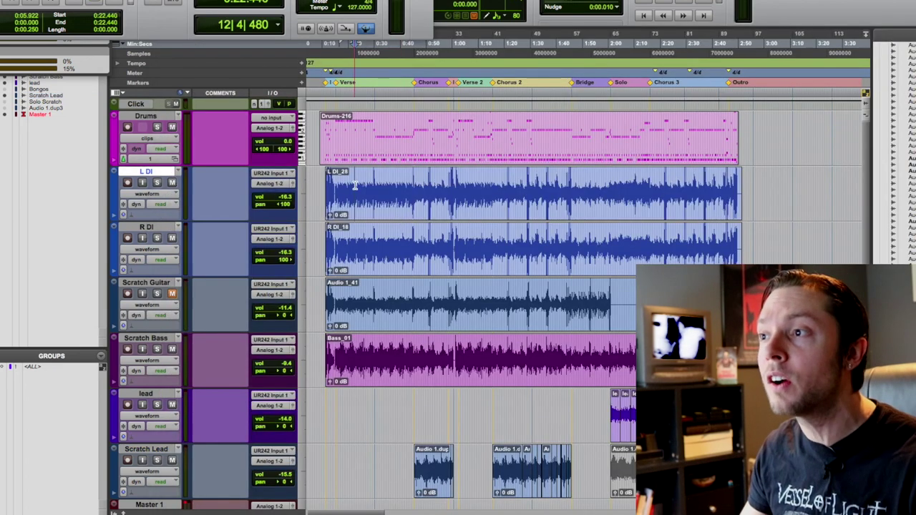
Select the L DI and R DI clips and move Scratch Guitar above the Drums track.
double_click(370, 193)
left_click(370, 254, "shift")
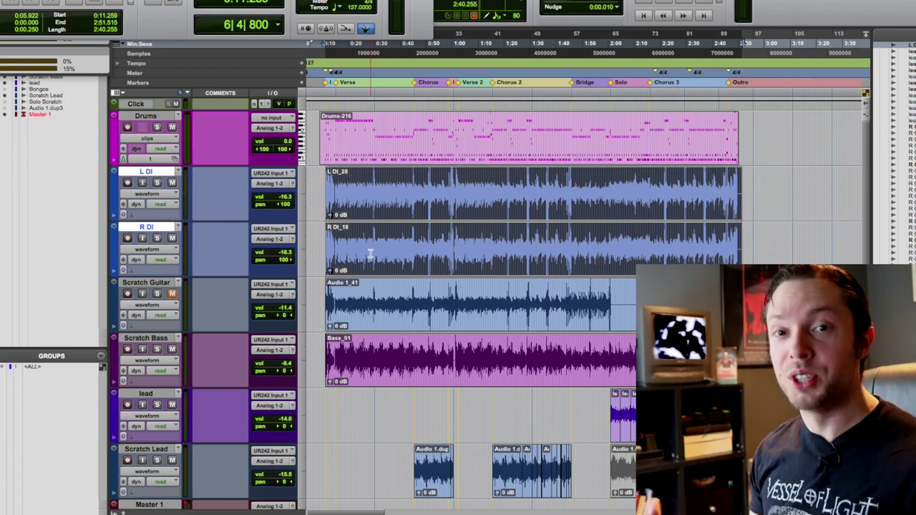
left_click(370, 302)
left_click_drag(149, 281, 147, 114)
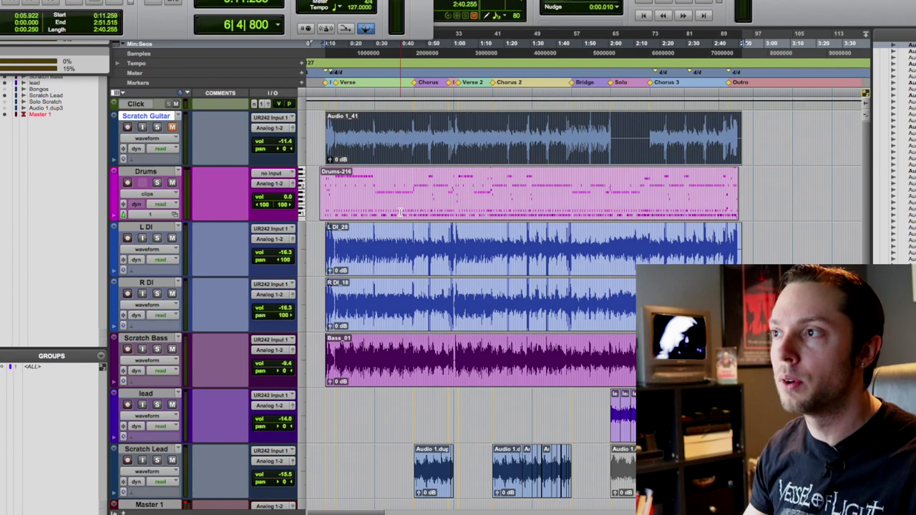
Zoom the timeline in and set the play start at bar 34 on Scratch Guitar.
left_click(427, 365)
scroll(548, 351, "down", 4)
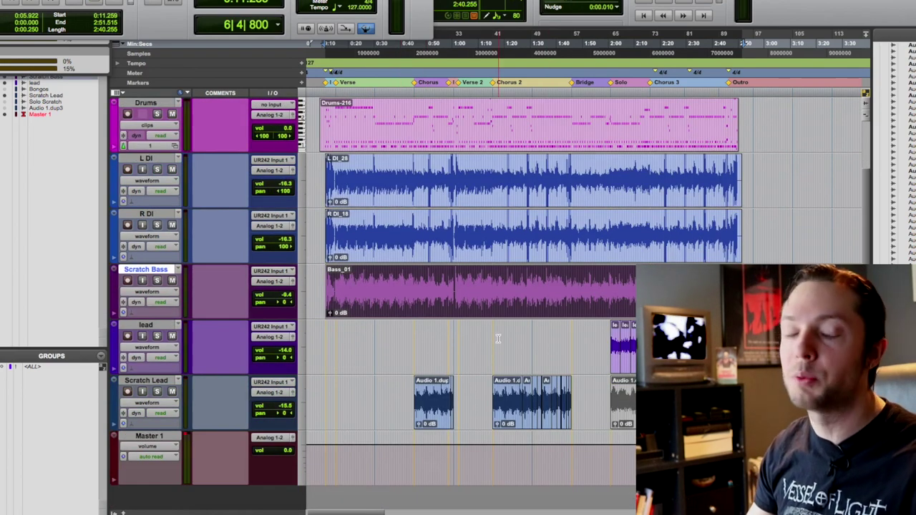
scroll(498, 338, "up", 3)
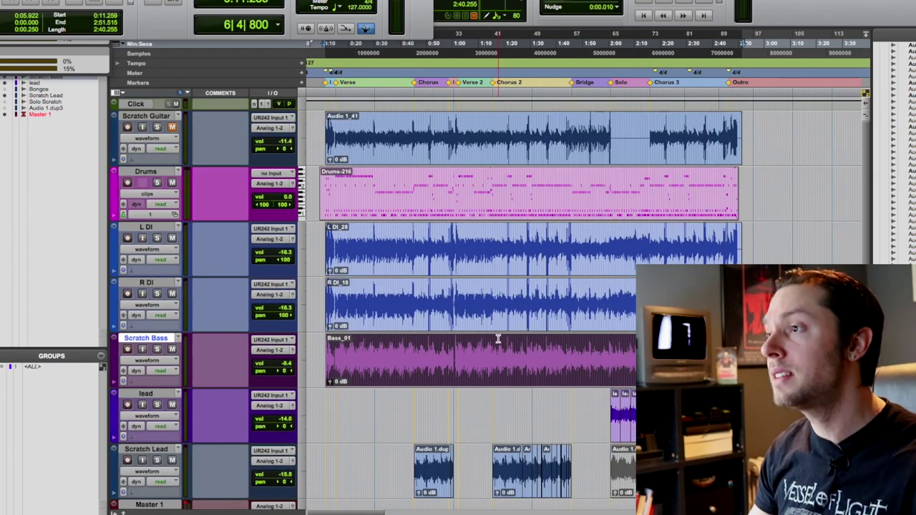
key("super+bracketright")
left_click(592, 121)
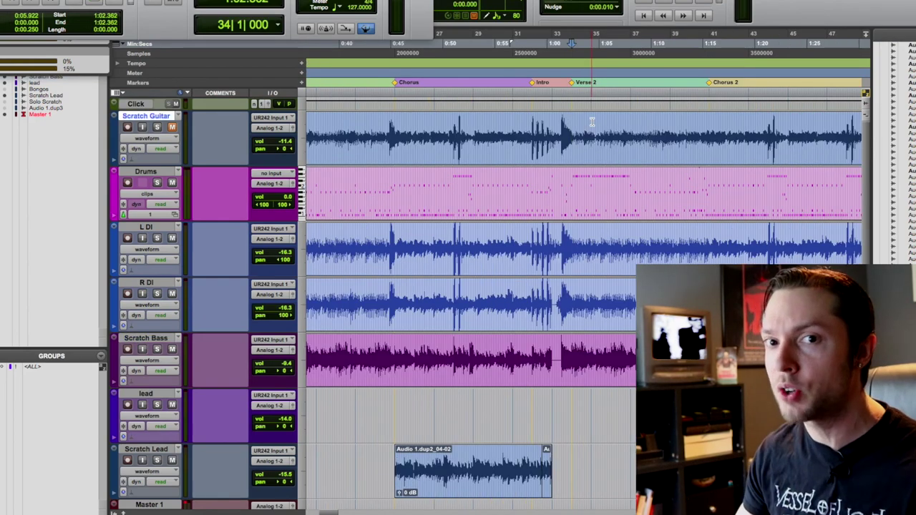
Play the arrangement from bar 34 with L DI and R DI selected, zooming to bars 33–73, then stop.
key("space")
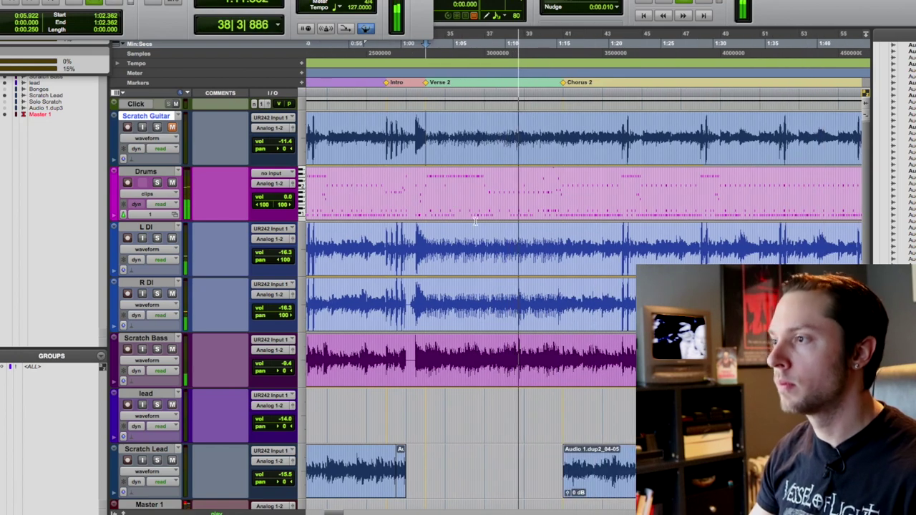
left_click(521, 256)
key("shift+semicolon")
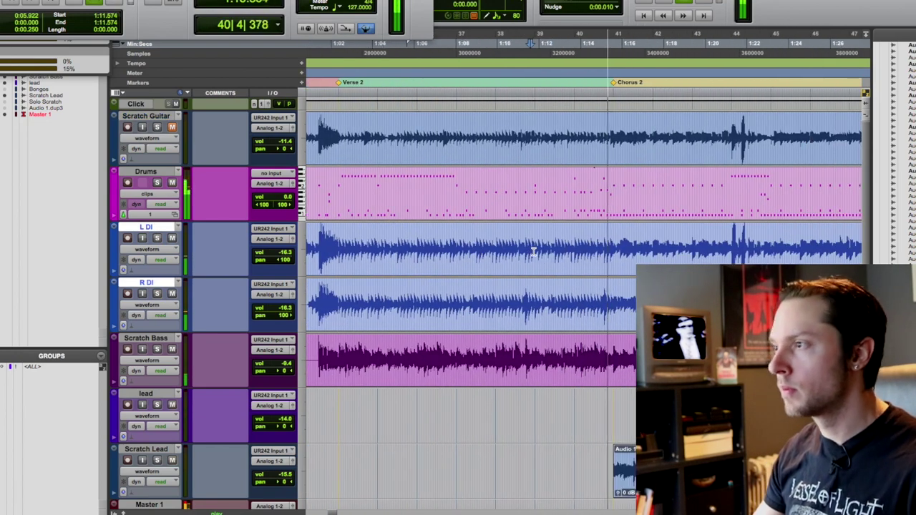
key("r")
key("r")
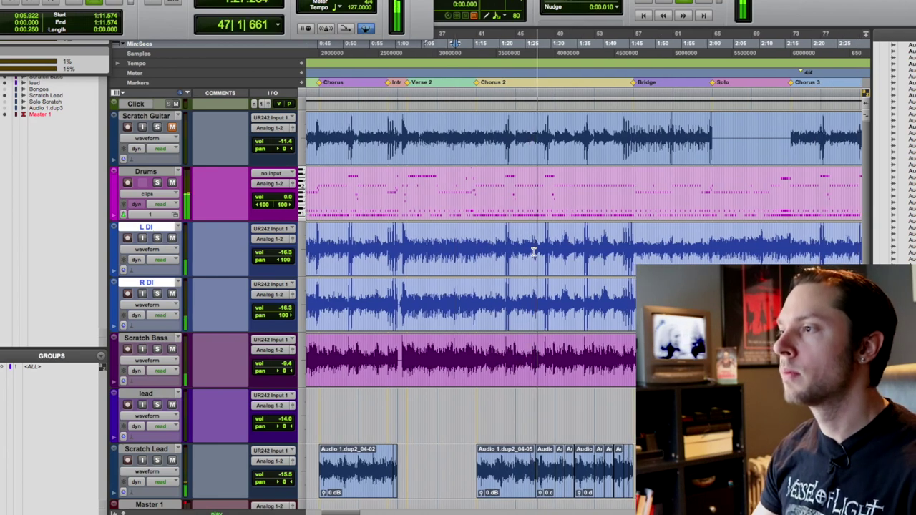
key("super+bracketright")
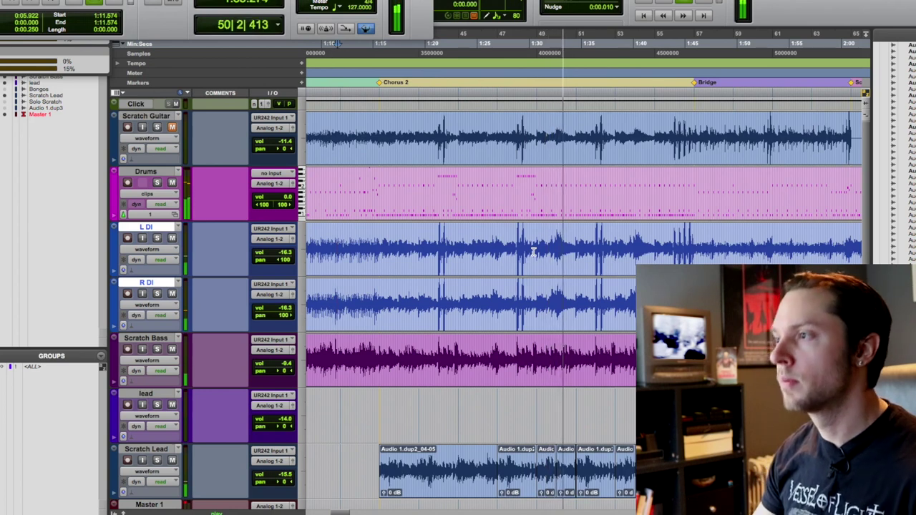
key("space")
Solo the Drums track and audition it alone from bar 44, then stop playback.
left_click(457, 193)
key("shift+s")
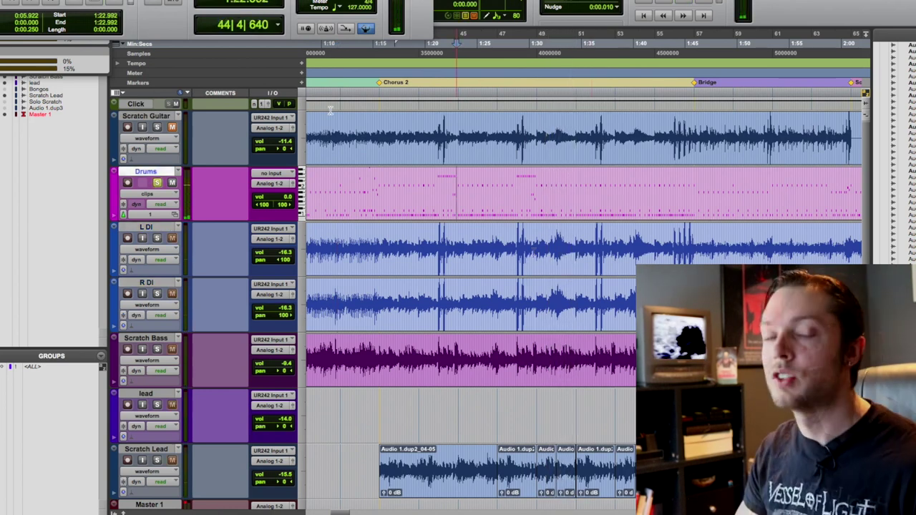
key("space")
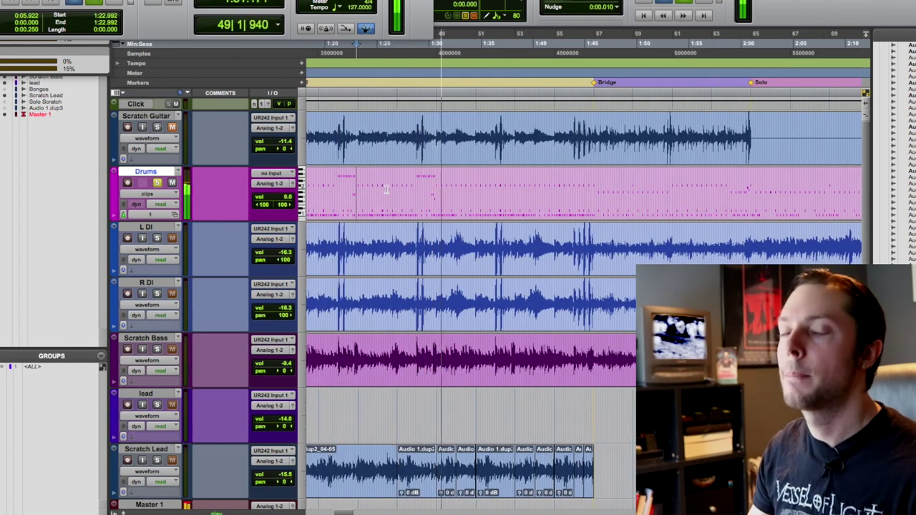
key("space")
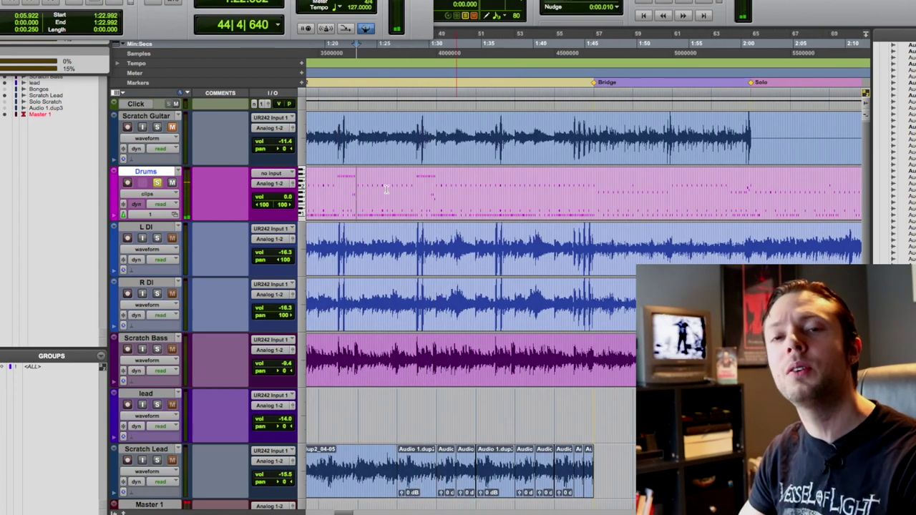